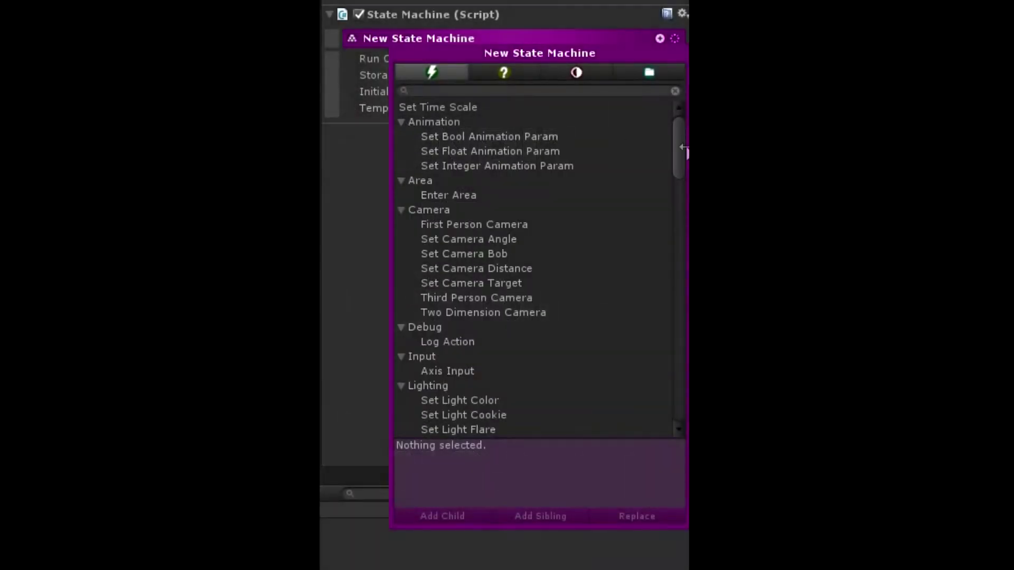
# - Add a Set Velocity physics action to the new state machine
pyautogui.scroll(-2, 681, 147)
pyautogui.scroll(1, 680, 148)
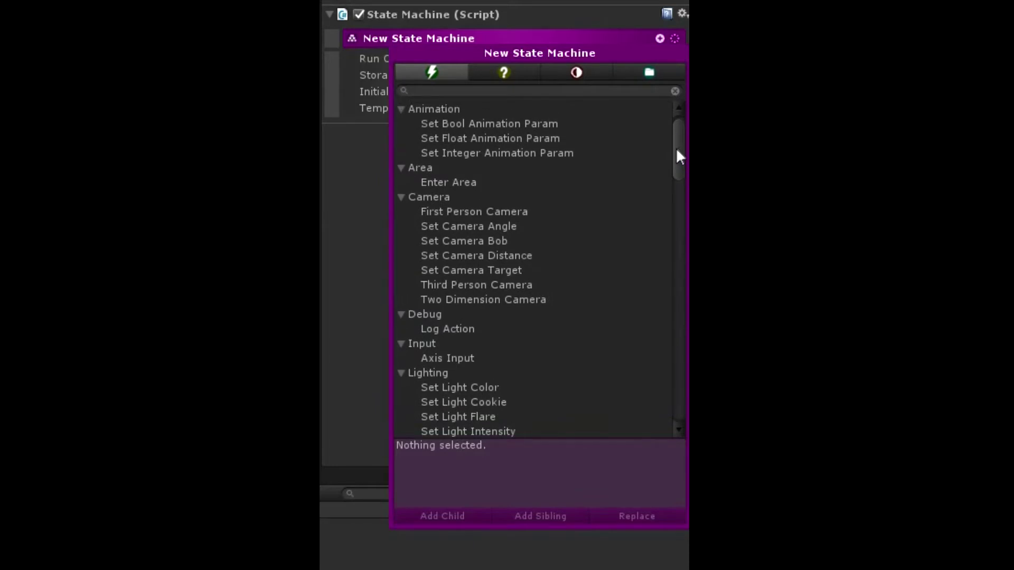
pyautogui.moveTo(676, 150); pyautogui.dragTo(665, 374)
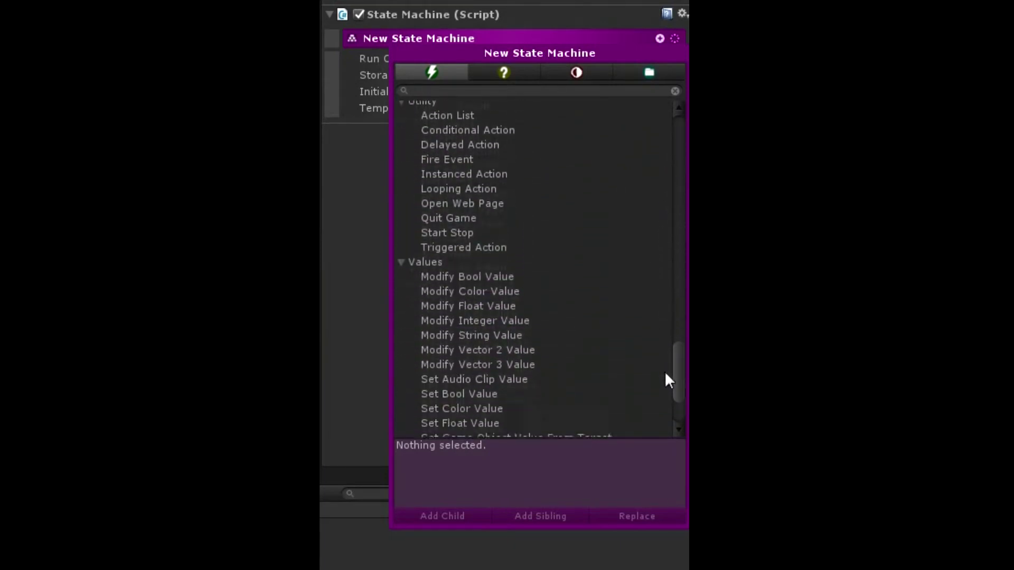
pyautogui.click(466, 312)
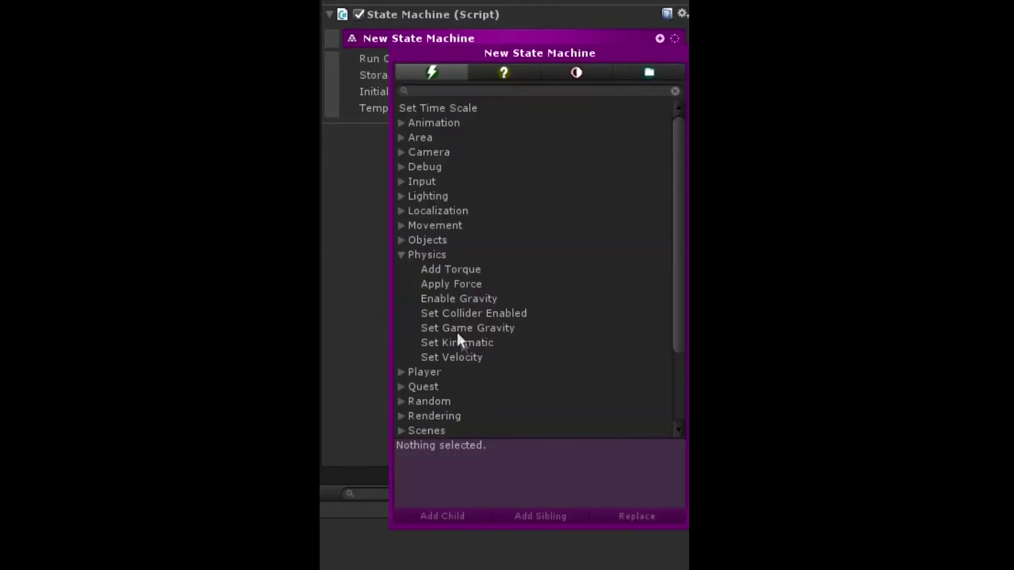
pyautogui.click(465, 357)
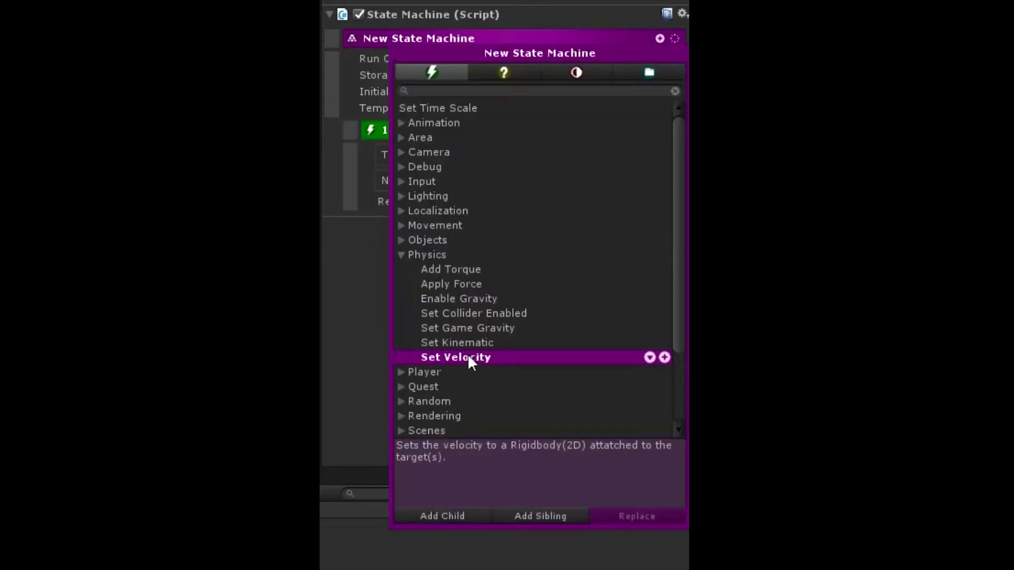
pyautogui.press('Return')
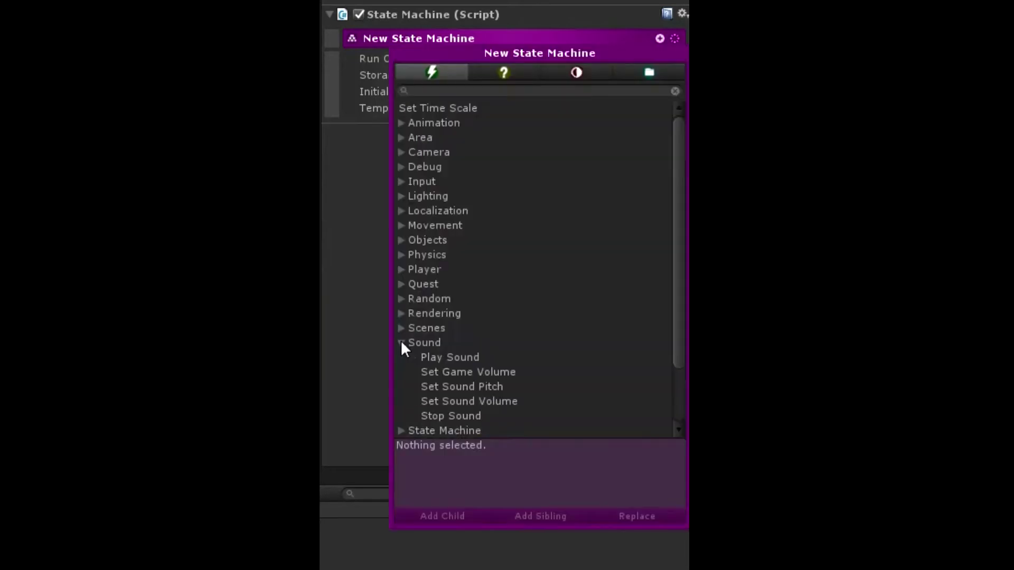
# - Add a Play Sound action to the new state machine
pyautogui.click(430, 355)
pyautogui.press('Return')
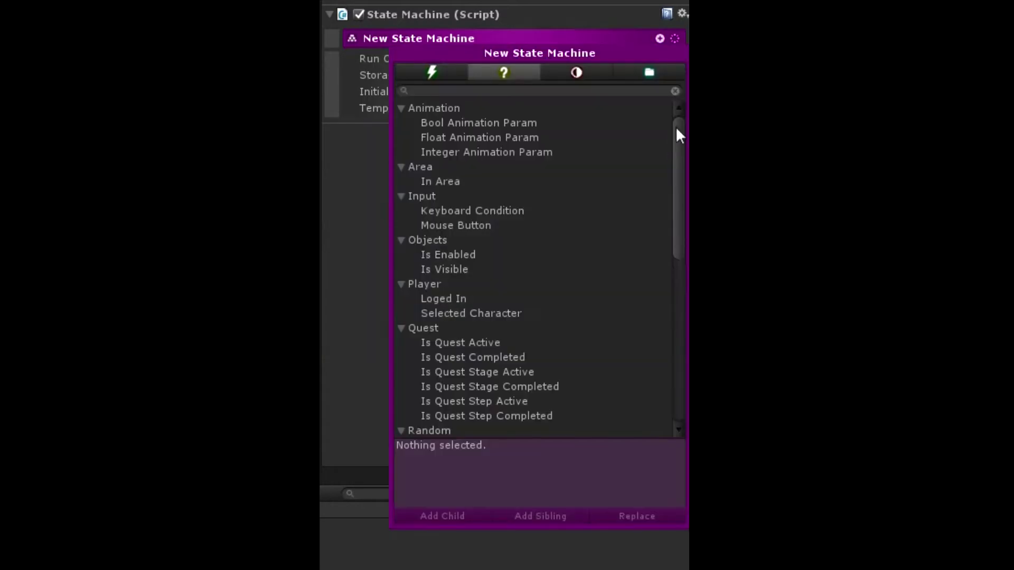
# - Look through the available conditions and add a Mouse Button input condition to the conditional action
pyautogui.moveTo(678, 126); pyautogui.dragTo(649, 297)
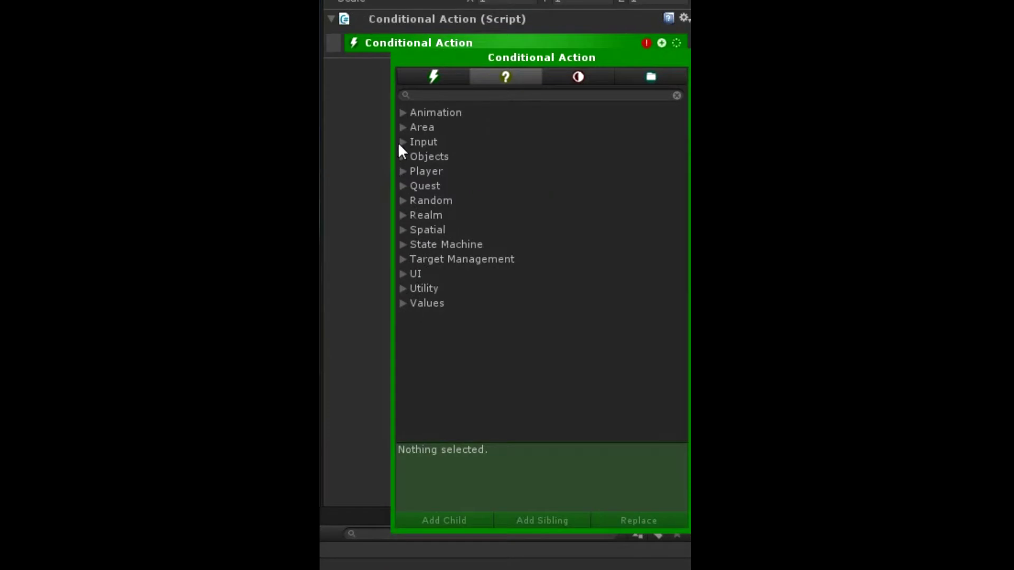
pyautogui.click(401, 138)
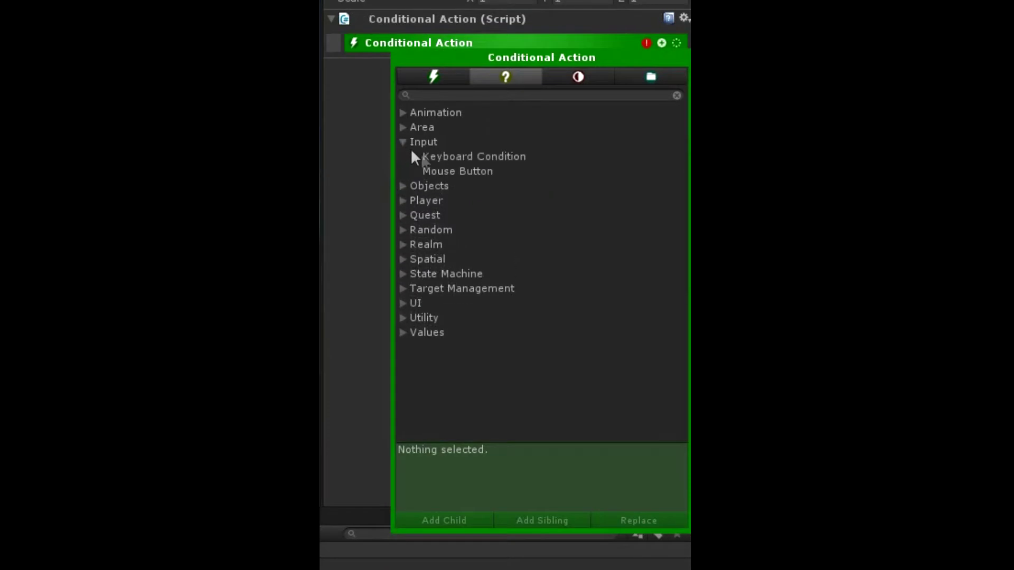
pyautogui.doubleClick(461, 170)
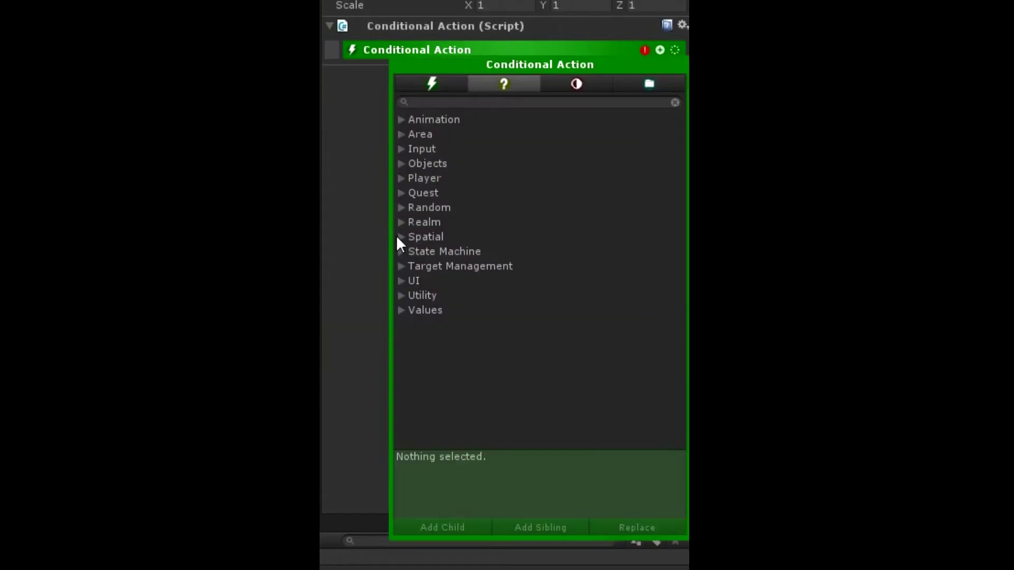
# - Add a spatial Proximity Condition and an Is Visible object condition to the conditional action
pyautogui.click(398, 236)
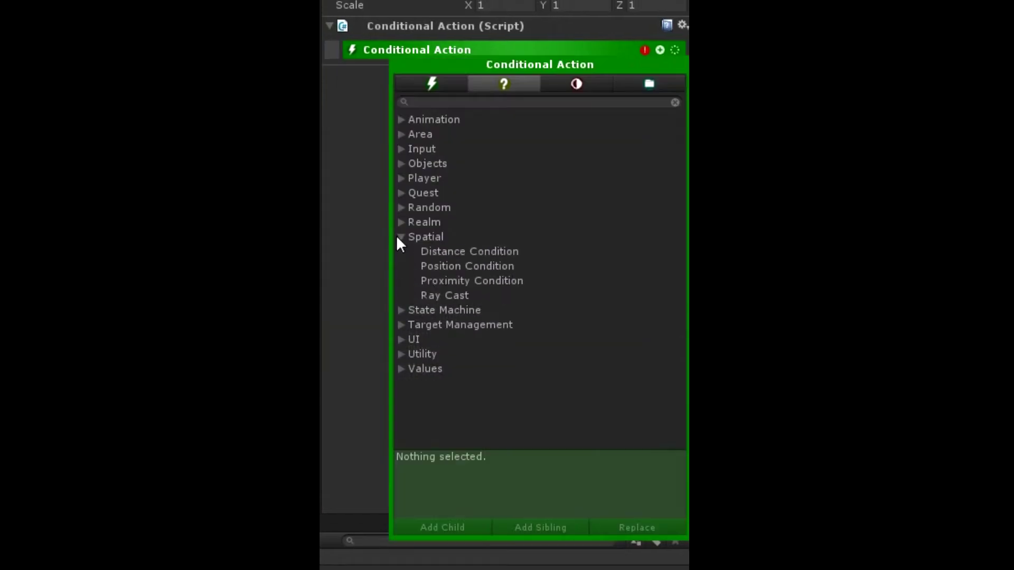
pyautogui.click(448, 280)
pyautogui.press('Return')
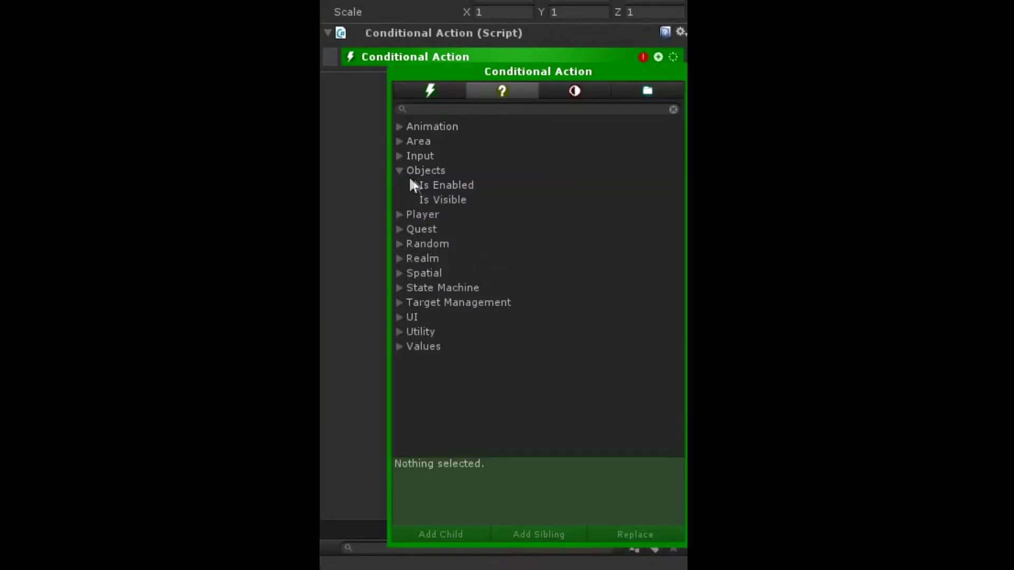
pyautogui.click(449, 200)
pyautogui.press('Return')
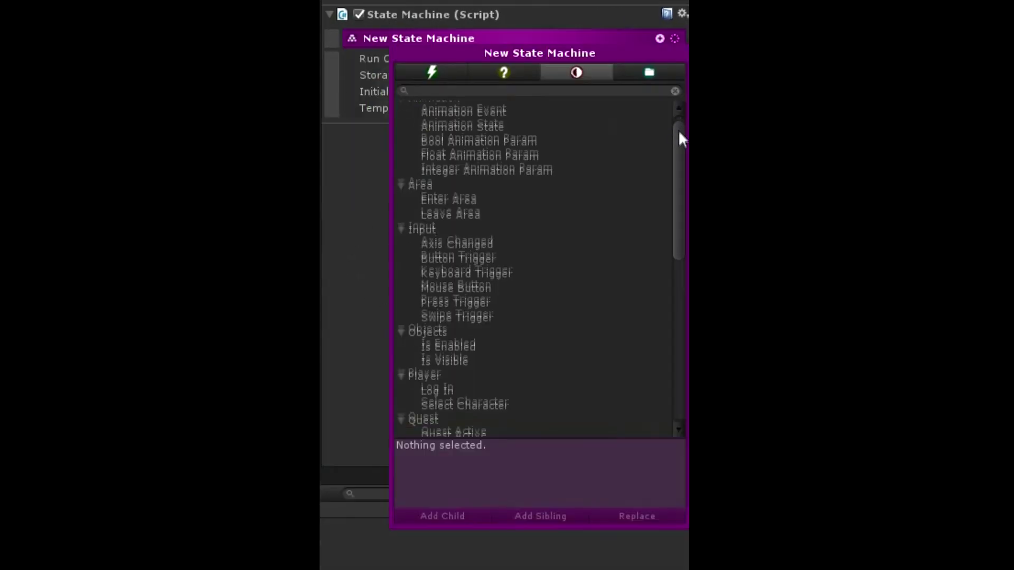
# - Add a UI Button trigger to the state machine's triggered action
pyautogui.moveTo(679, 135); pyautogui.dragTo(675, 304)
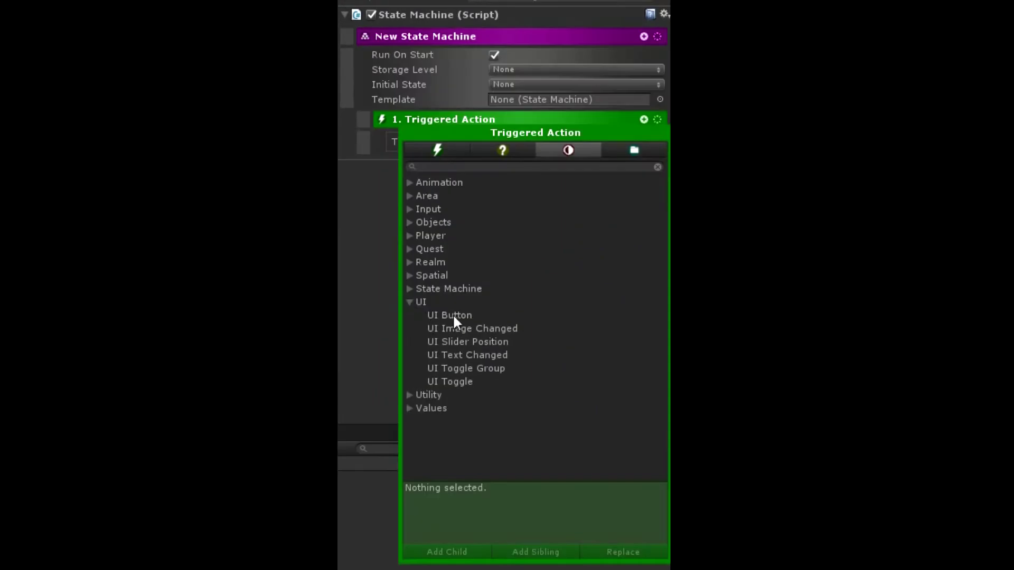
pyautogui.doubleClick(453, 315)
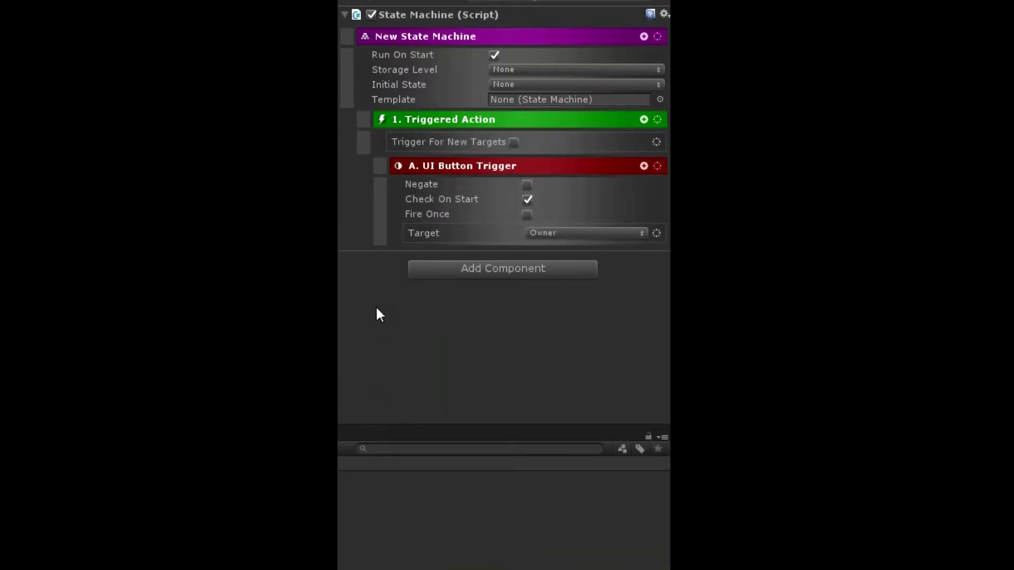
# - Add a Keyboard Trigger from the input triggers and the first spatial trigger to the triggered action
pyautogui.click(397, 150)
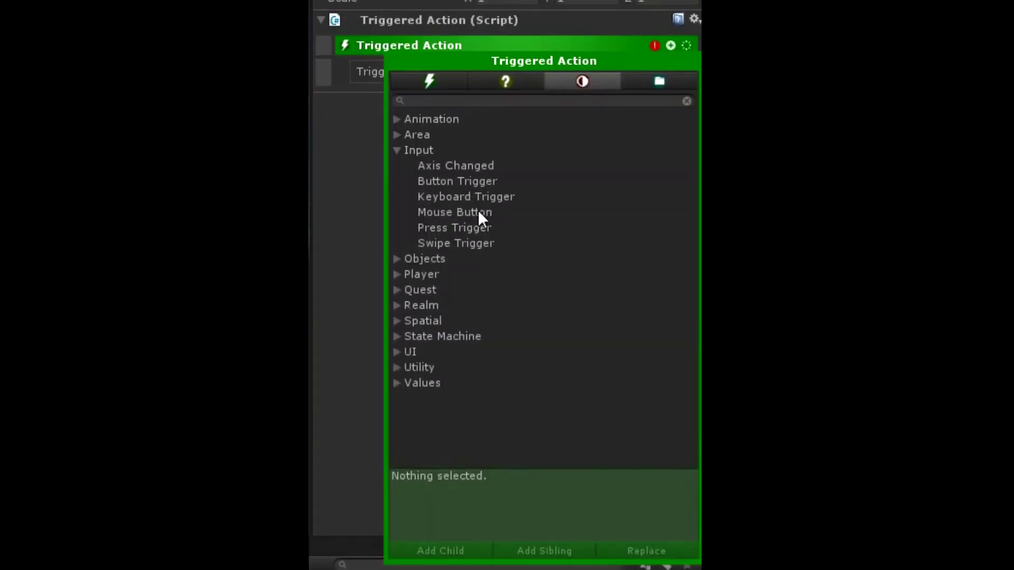
pyautogui.doubleClick(463, 195)
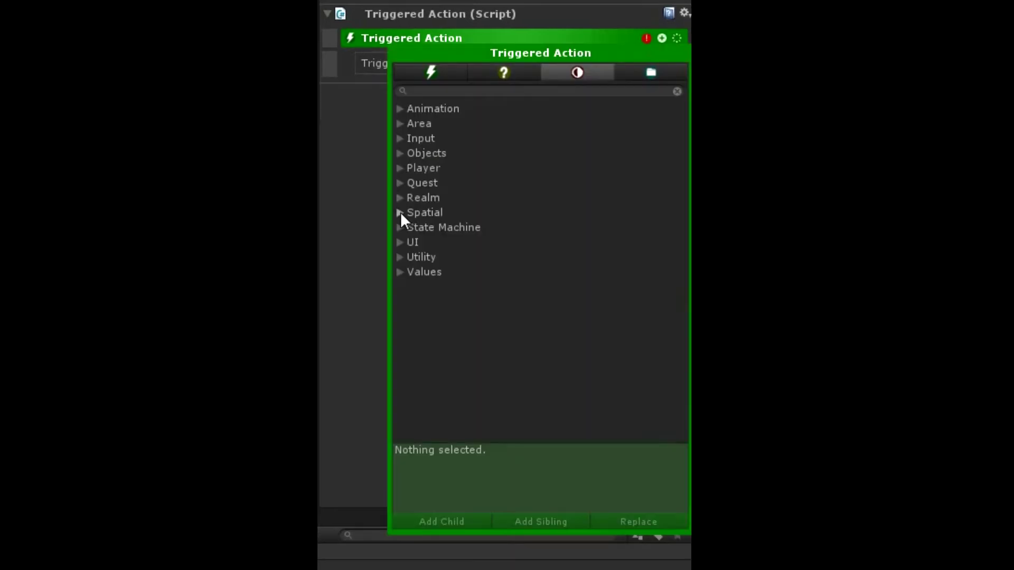
pyautogui.click(400, 213)
pyautogui.doubleClick(469, 227)
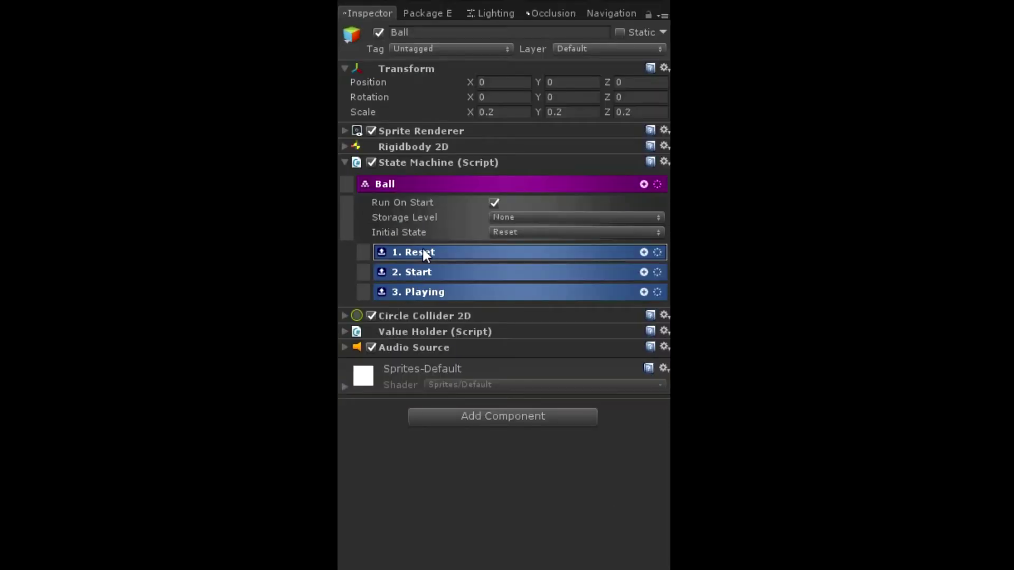
# - Expand the Ball's Playing state and examine its triggered action and play sound settings
pyautogui.click(426, 290)
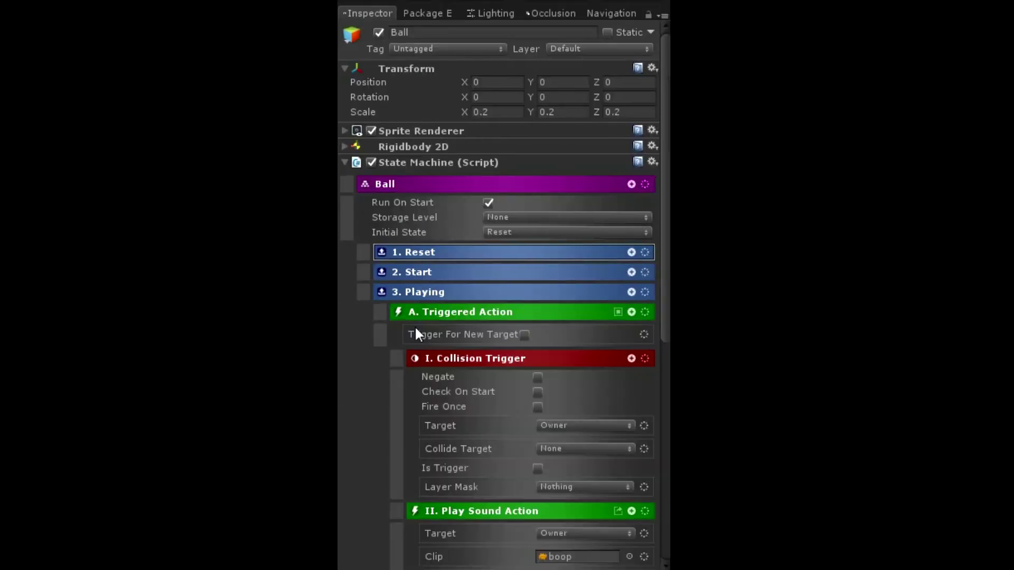
pyautogui.scroll(-5, 414, 325)
pyautogui.click(426, 123)
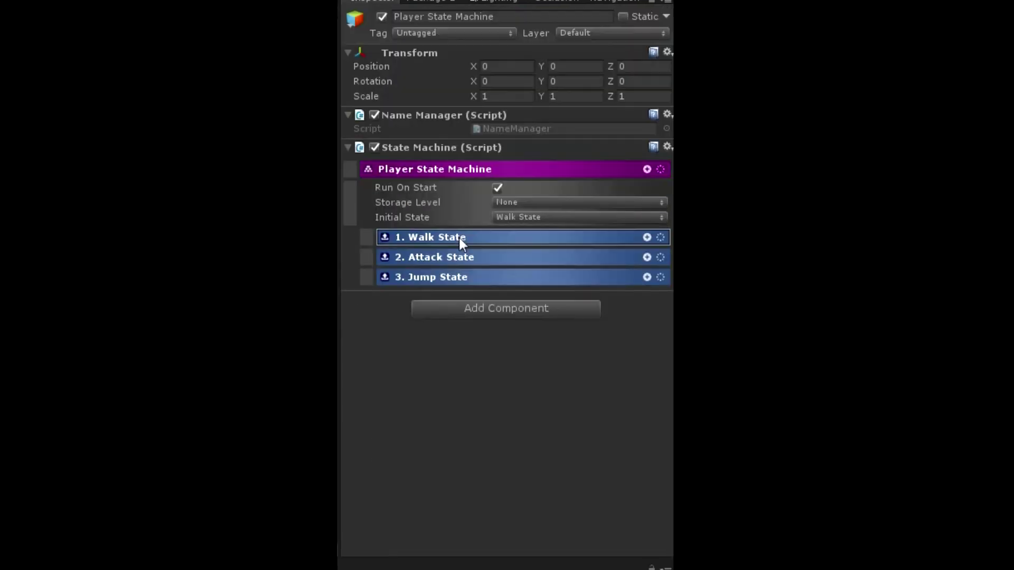
# - Expand the Walk, Attack and Jump states of the Player State Machine to examine their actions
pyautogui.click(459, 238)
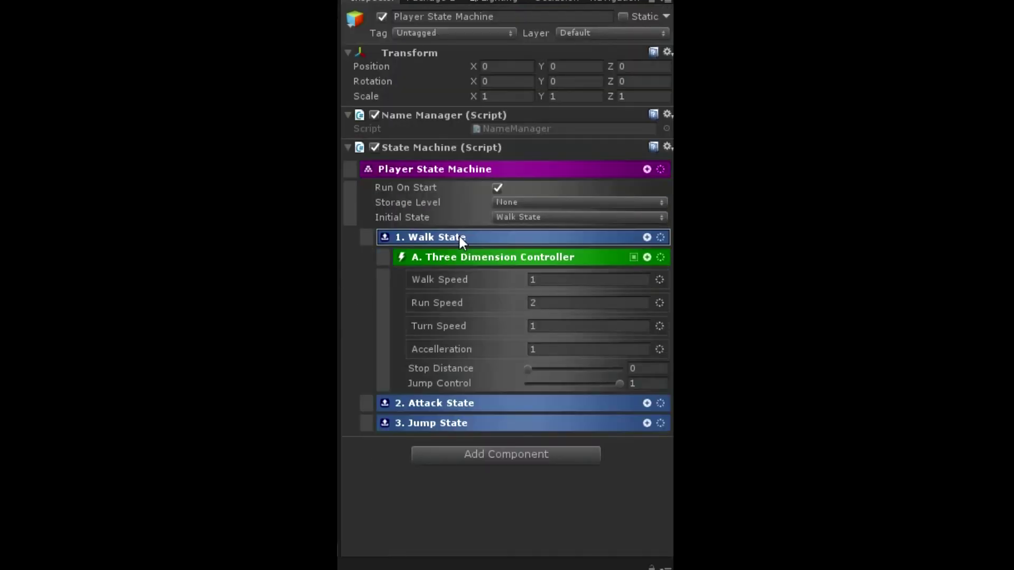
pyautogui.click(509, 403)
pyautogui.scroll(-2, 499, 428)
pyautogui.click(450, 500)
pyautogui.scroll(-5, 420, 449)
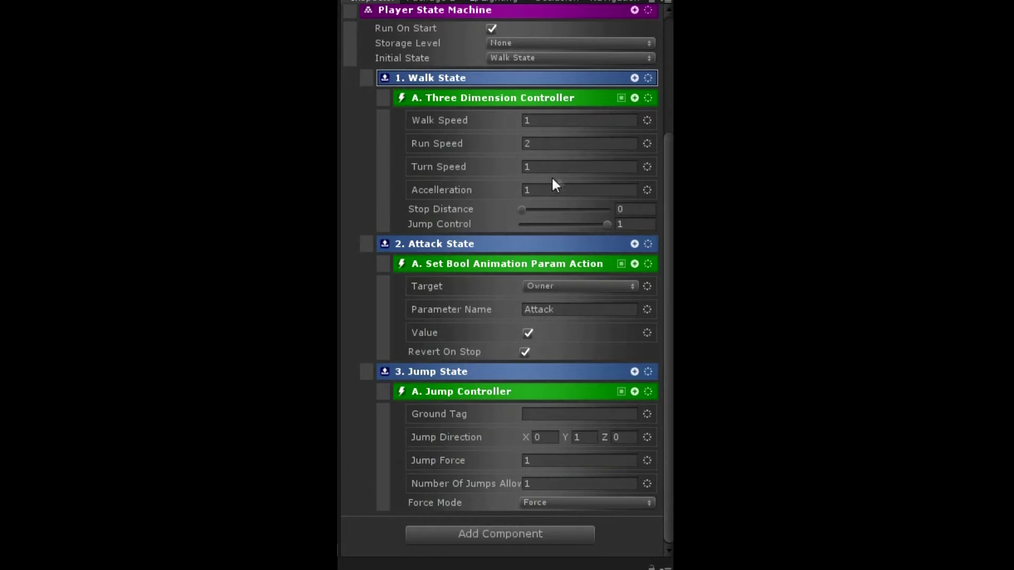
# - Make the Three Dimension Controller's Walk Speed a Player reference named walkSpeed
pyautogui.click(646, 120)
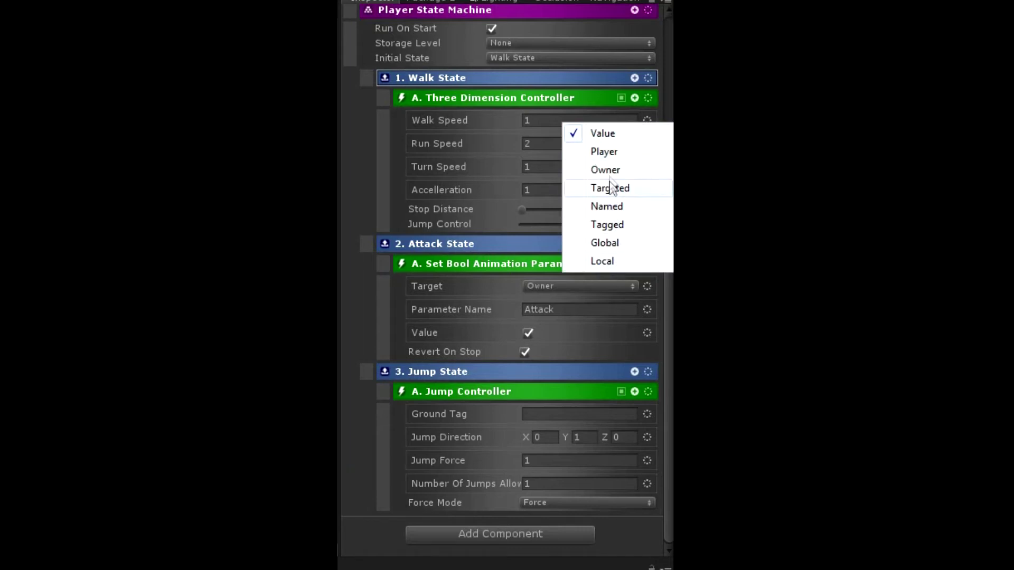
pyautogui.click(609, 153)
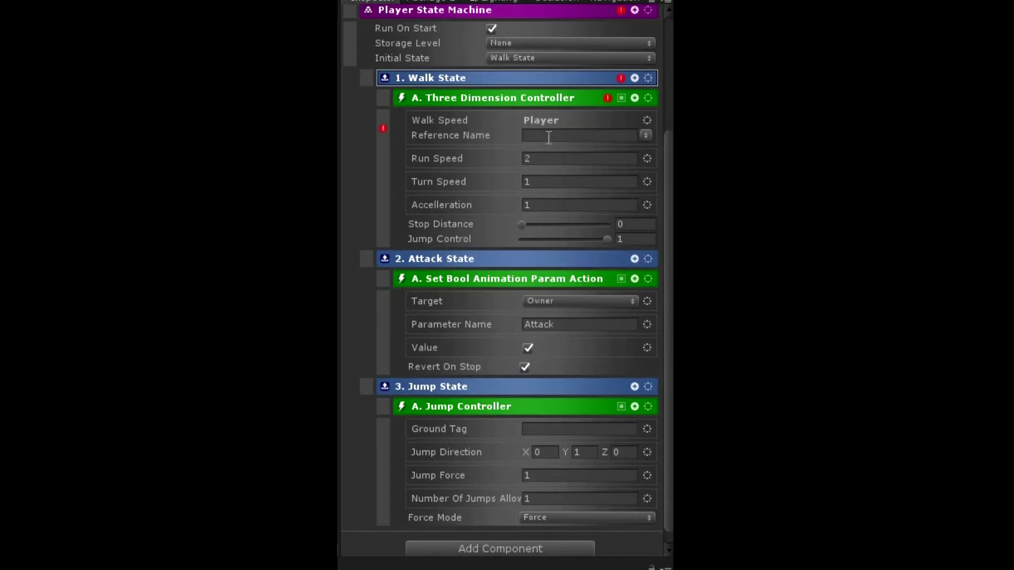
pyautogui.click(548, 137)
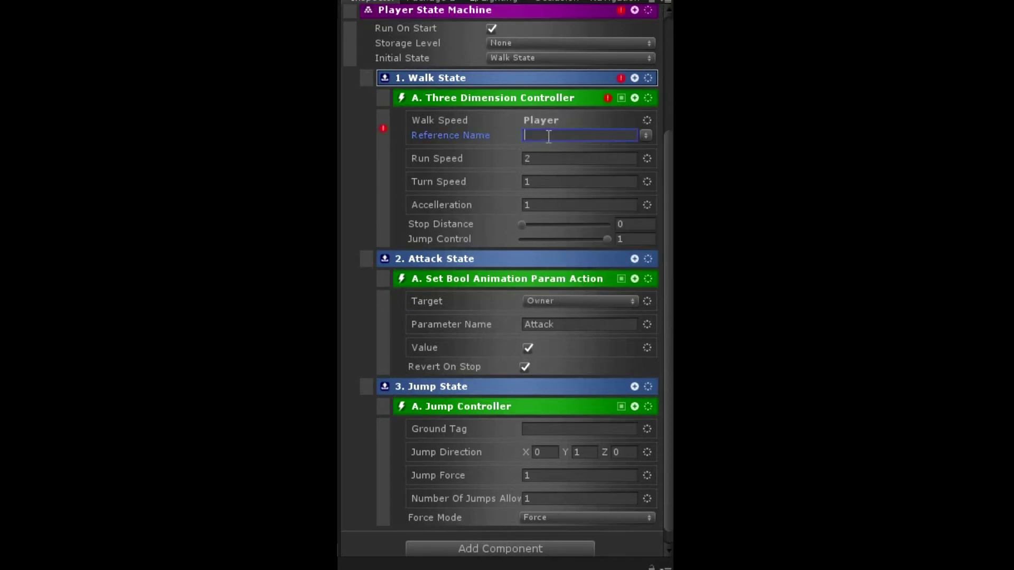
pyautogui.write('walkSpeed')
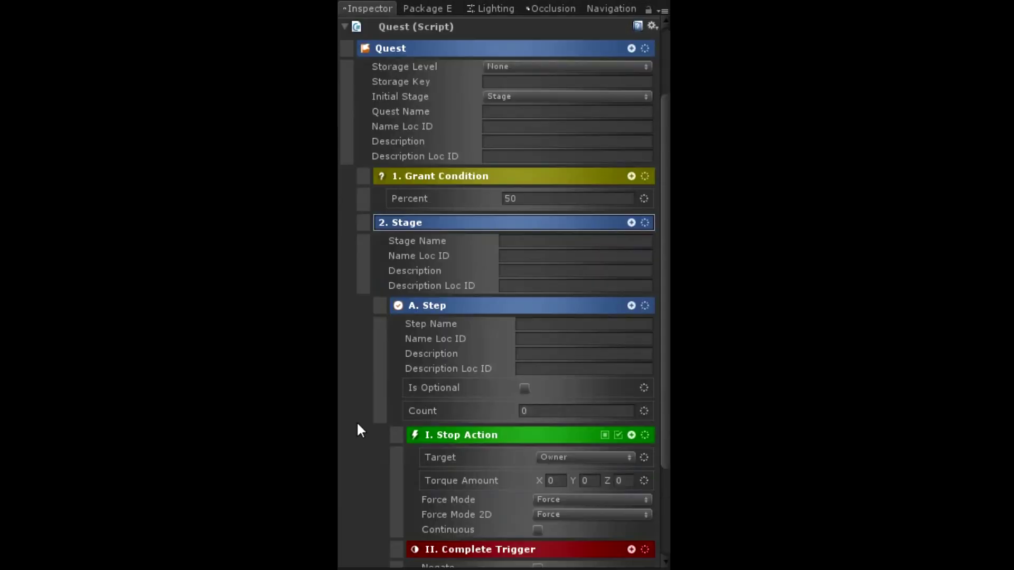
# - Examine the quest's stage, step, Stop Action and Complete Trigger settings
pyautogui.scroll(-2, 357, 420)
pyautogui.scroll(-2, 357, 420)
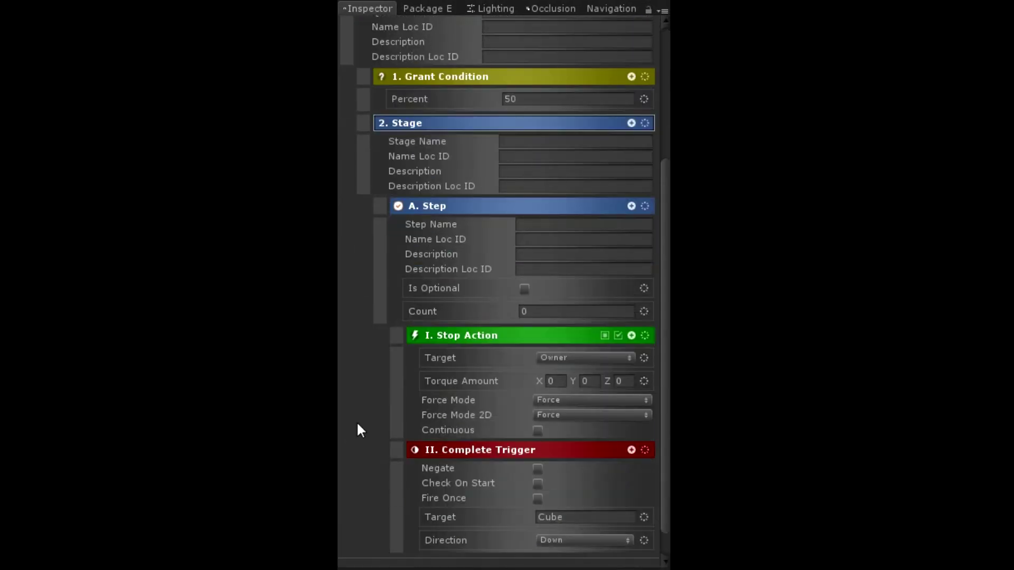
pyautogui.scroll(-2, 357, 425)
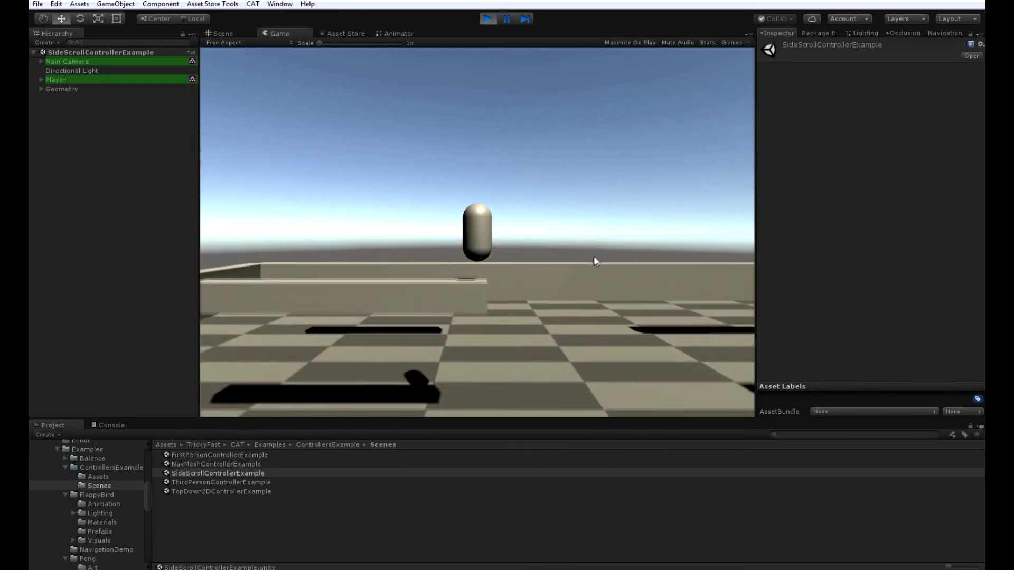
# - Play-test the running side-scroll controller example and the solitaire card game
pyautogui.click(592, 255)
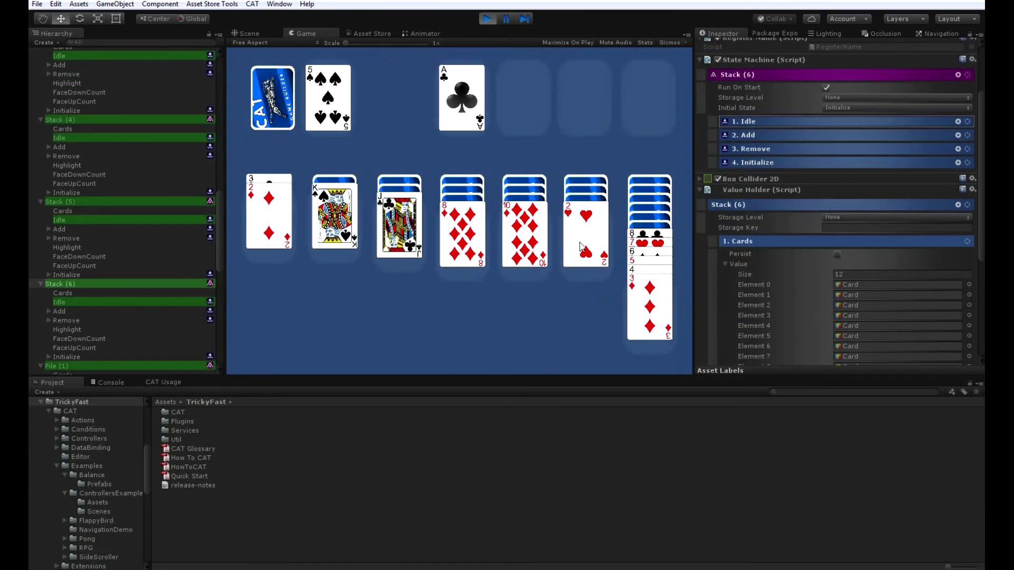
pyautogui.click(328, 100)
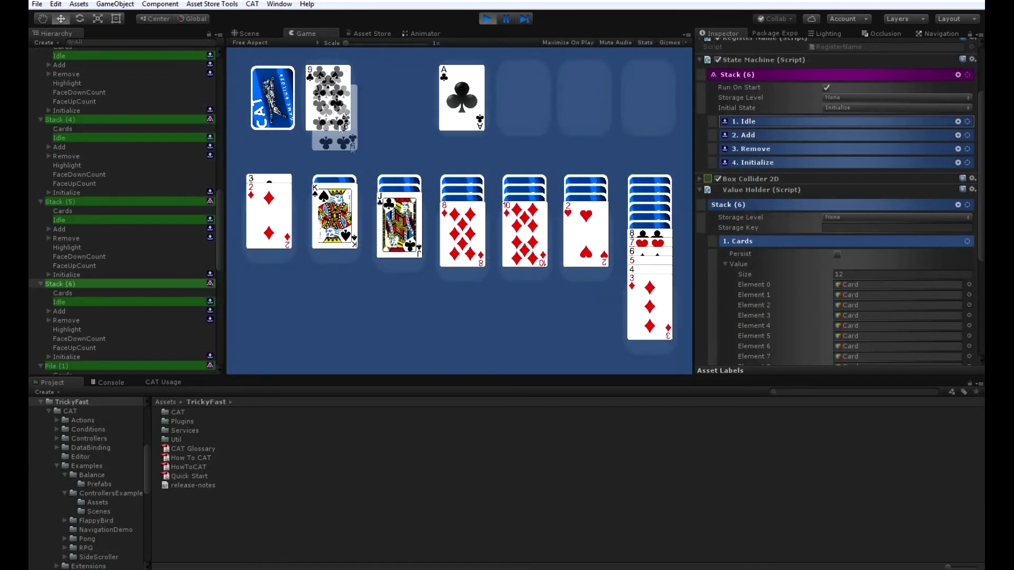
pyautogui.click(455, 242)
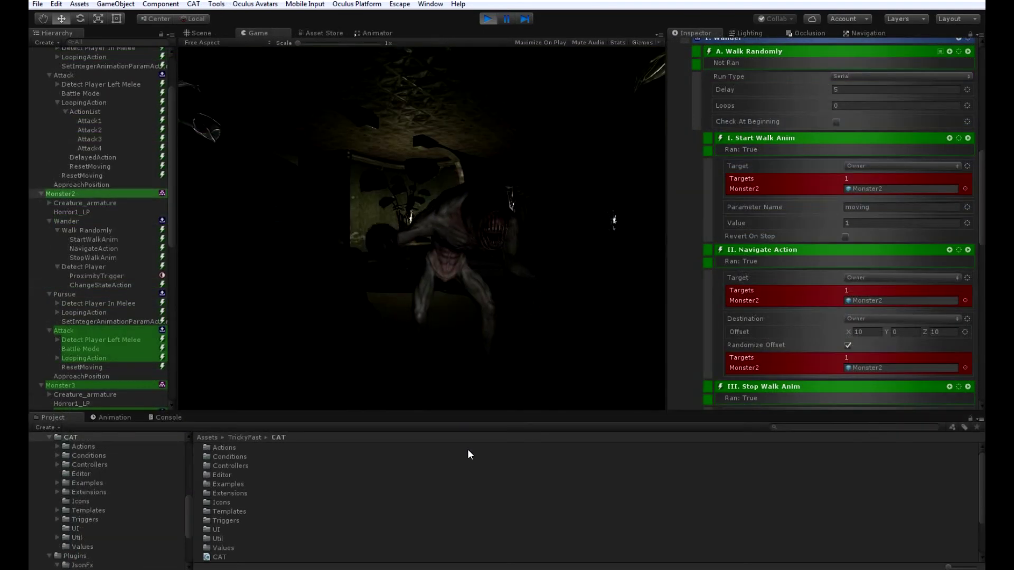